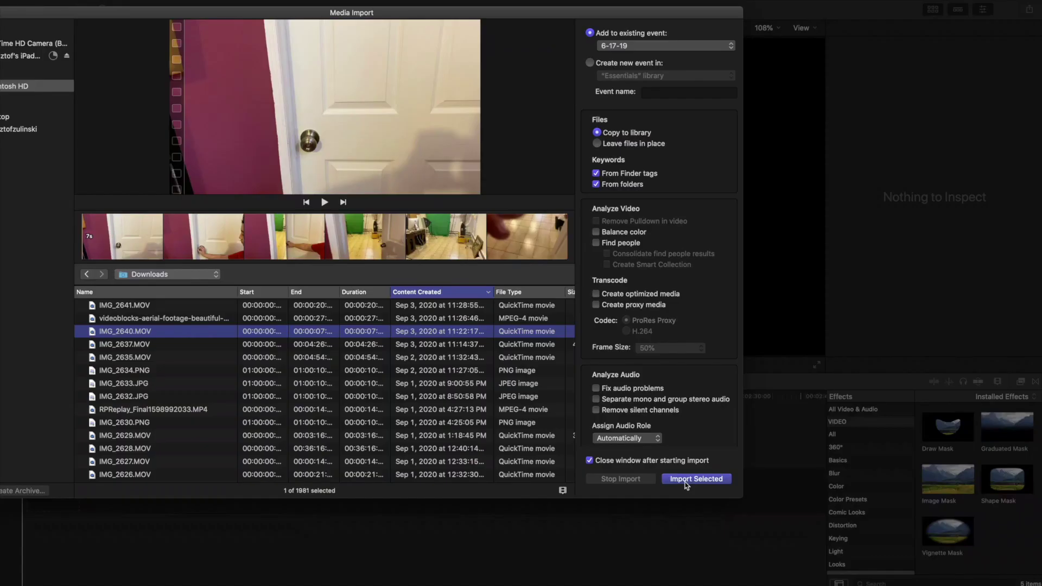
# Step: Select the videoblocks aerial footage MPEG-4 clip in the Downloads folder for import
pyautogui.click(172, 321)
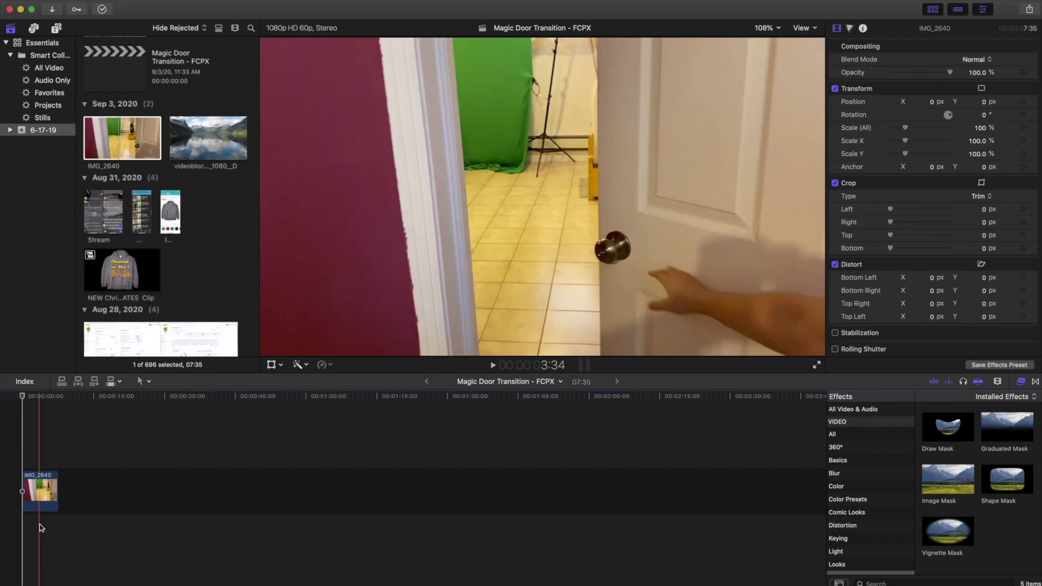
# Step: Apply another Draw Mask effect to the IMG_2640 clip where the door starts to open
pyautogui.press('super+=')
pyautogui.press('super+=')
pyautogui.press('super+=')
pyautogui.press('super+=')
pyautogui.press('super+=')
pyautogui.press('super+=')
pyautogui.press('super+=')
pyautogui.press('super+=')
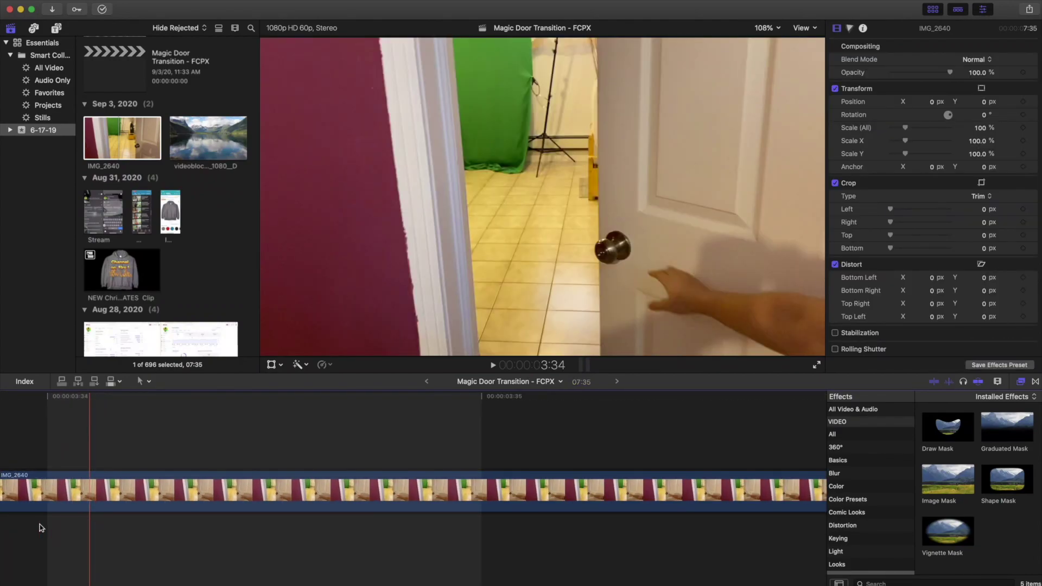
pyautogui.press('super+minus')
pyautogui.press('super+minus')
pyautogui.press('super+minus')
pyautogui.press('super+minus')
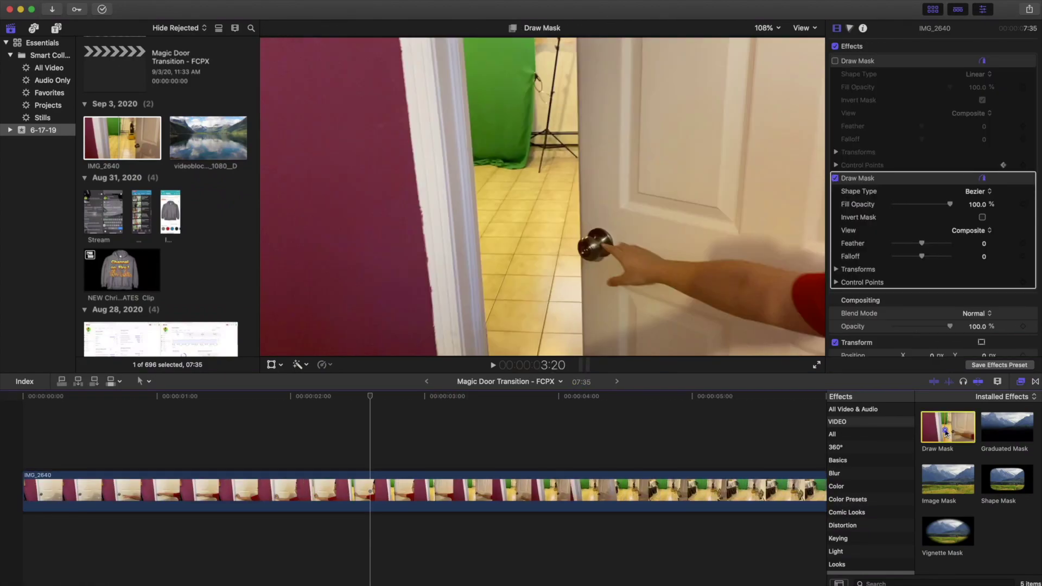
pyautogui.moveTo(947, 427); pyautogui.dragTo(605, 428)
pyautogui.moveTo(903, 438)
pyautogui.mouseDown()
pyautogui.moveTo(478, 466)
pyautogui.moveTo(449, 492)
pyautogui.mouseUp()
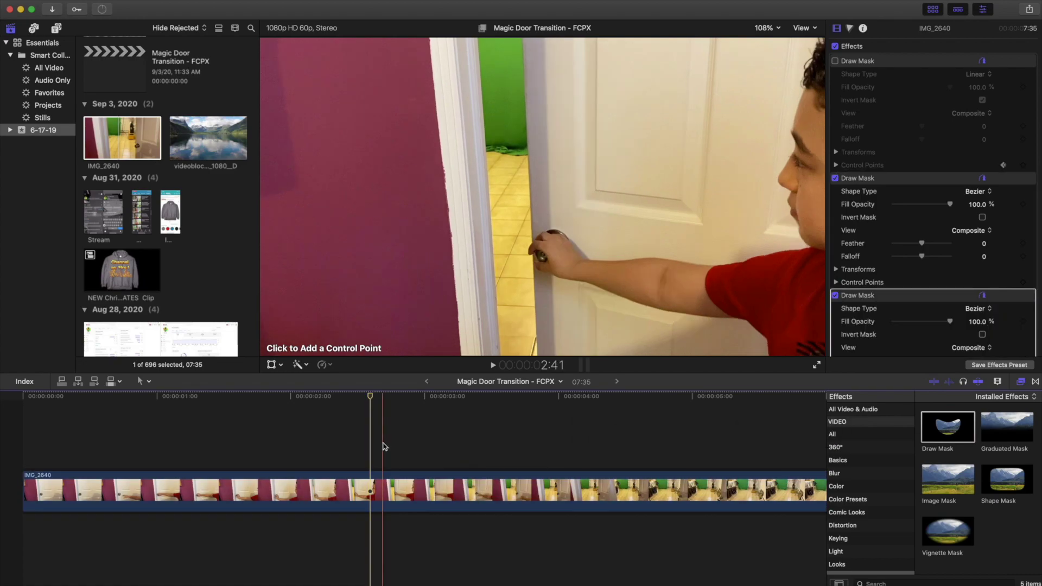
# Step: Set the viewer to 100% and trace the mask around the door gap at 2:35, following the frame, door edge and fingers
pyautogui.click(765, 28)
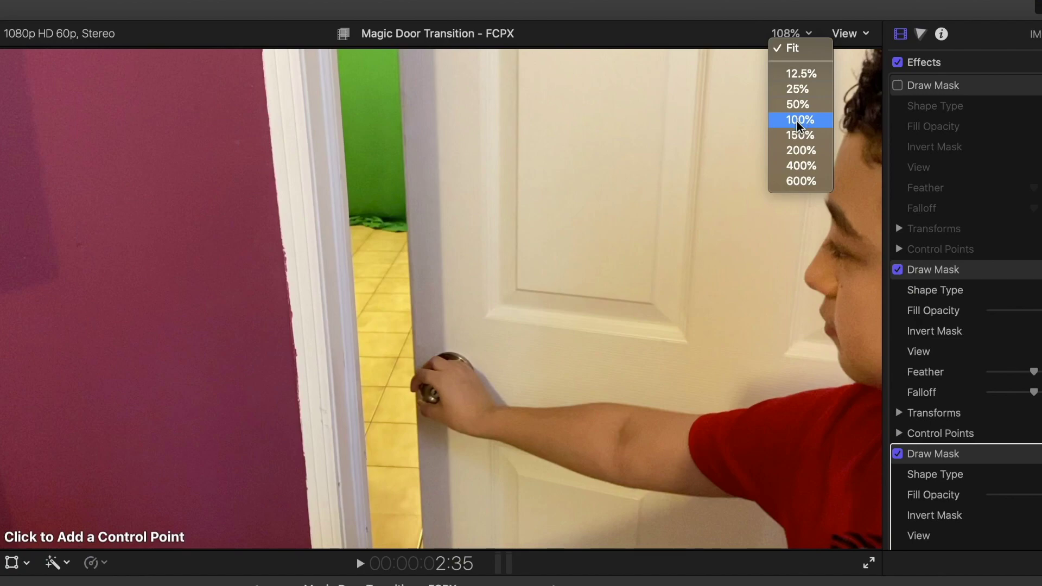
pyautogui.click(796, 120)
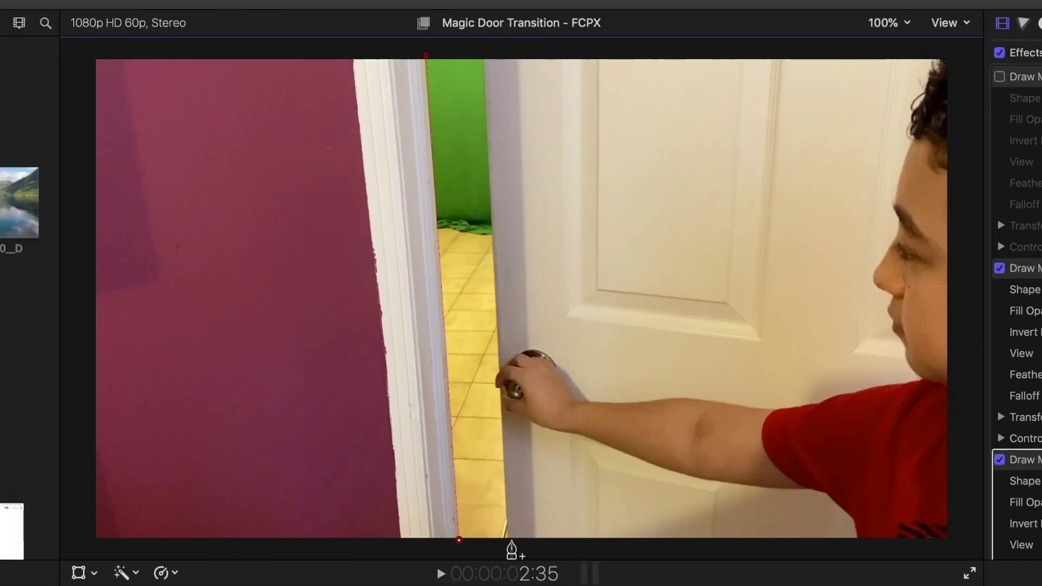
pyautogui.click(511, 541)
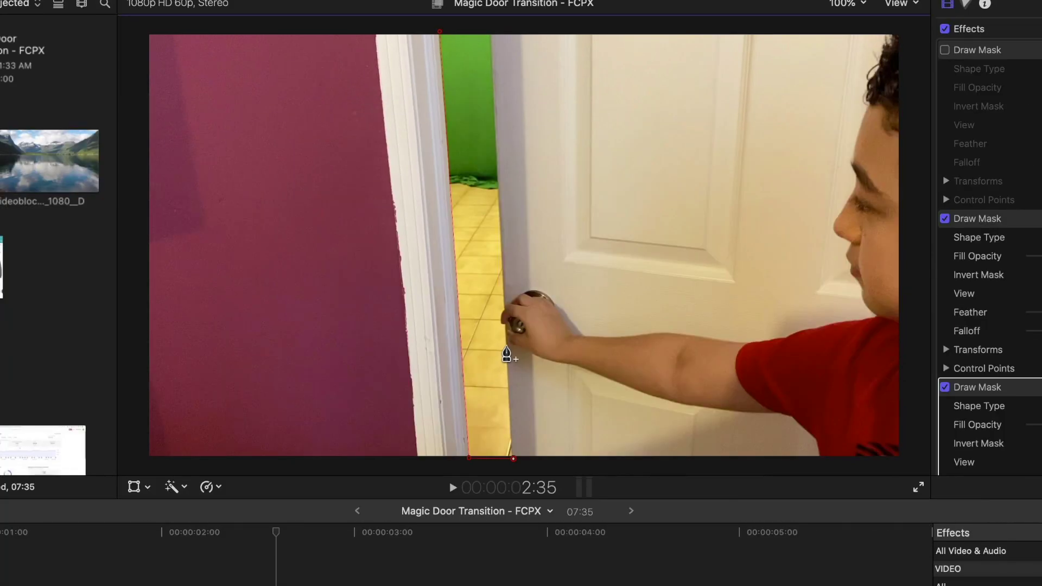
pyautogui.click(506, 350)
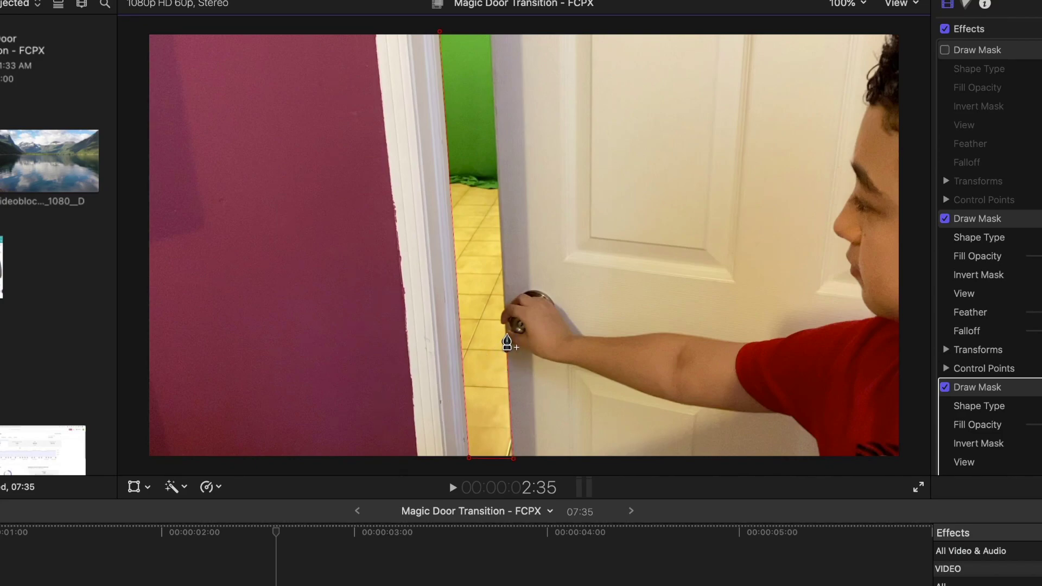
pyautogui.click(505, 325)
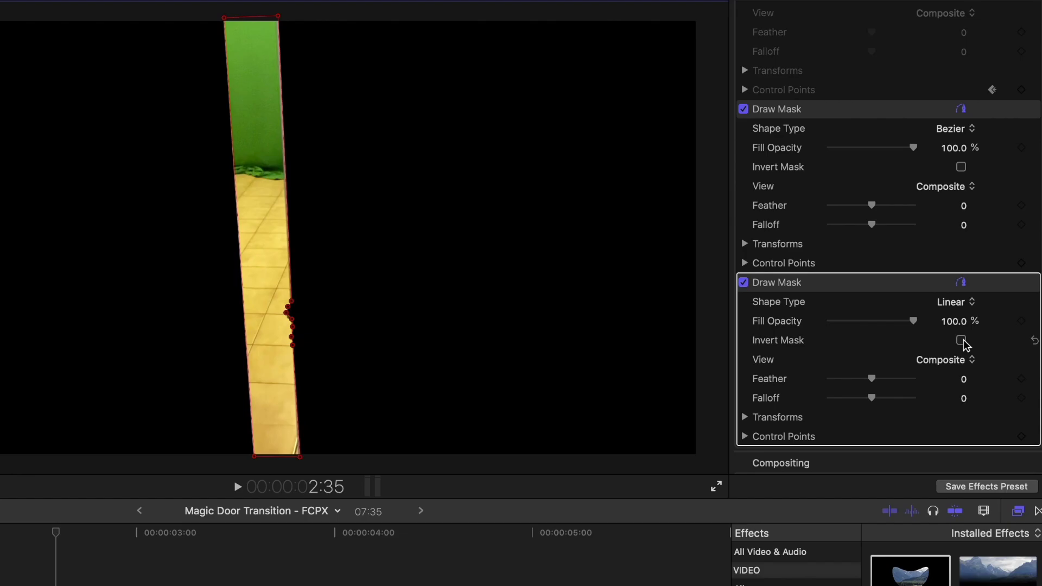
# Step: Invert the newly drawn mask and add a Control Points keyframe at 2:35
pyautogui.click(961, 340)
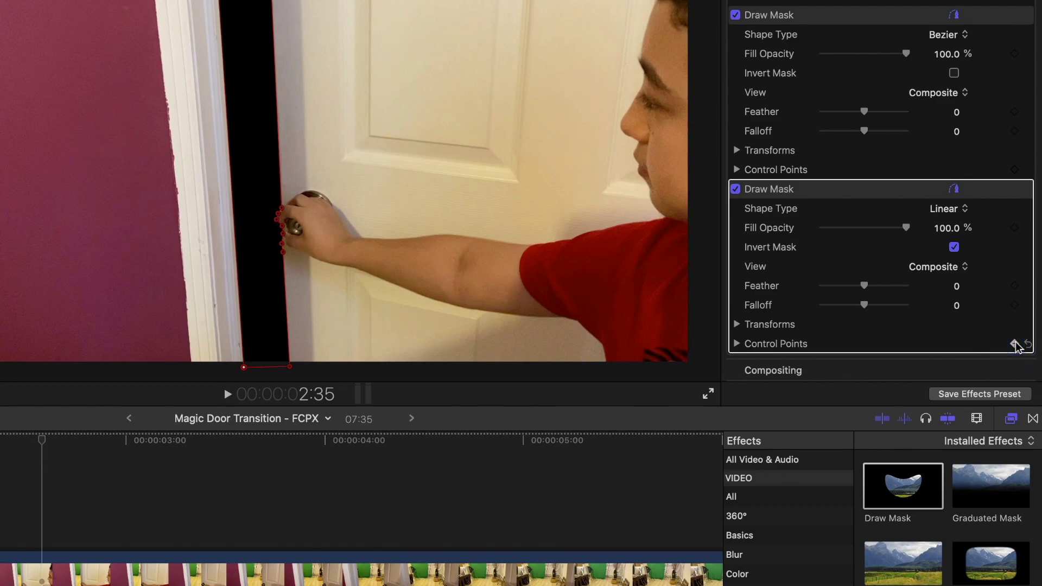
pyautogui.click(1013, 343)
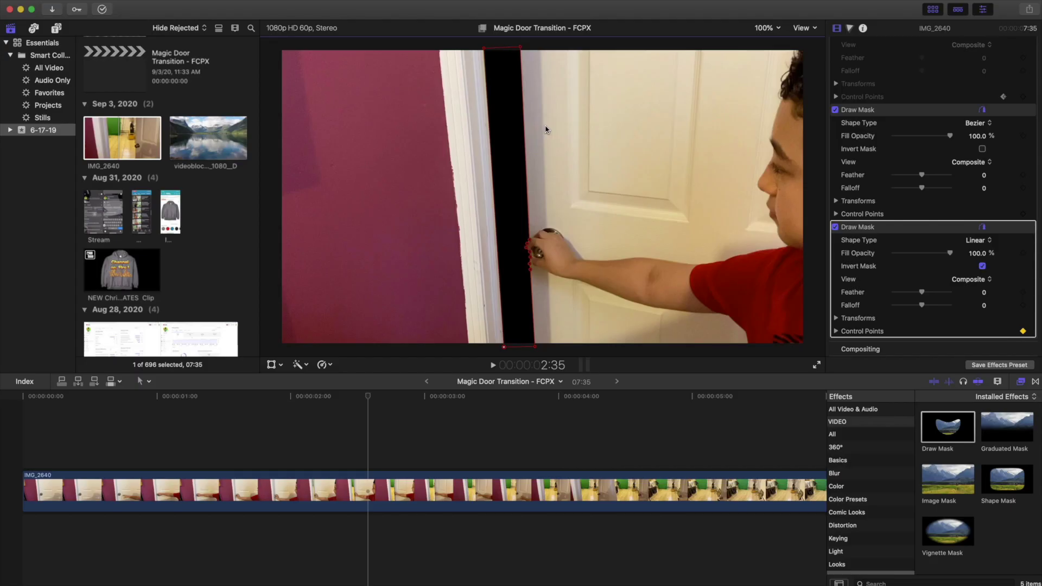
pyautogui.press('Left')
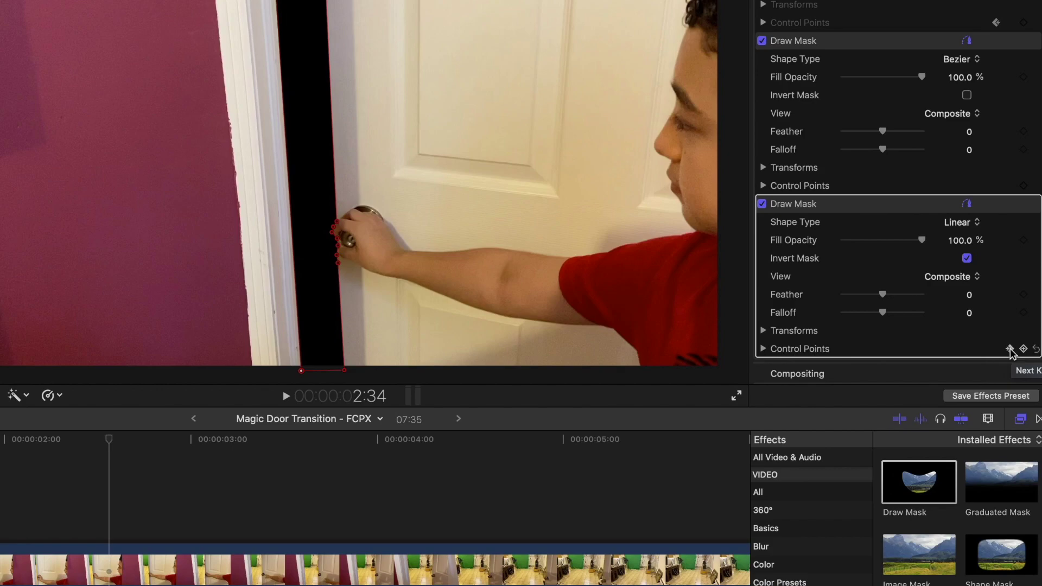
pyautogui.click(1009, 349)
# Step: Go back to 2:32 and refit the mask's control points along the door edge and fingers
pyautogui.press('Left')
pyautogui.press('Left')
pyautogui.moveTo(337, 221); pyautogui.dragTo(335, 222)
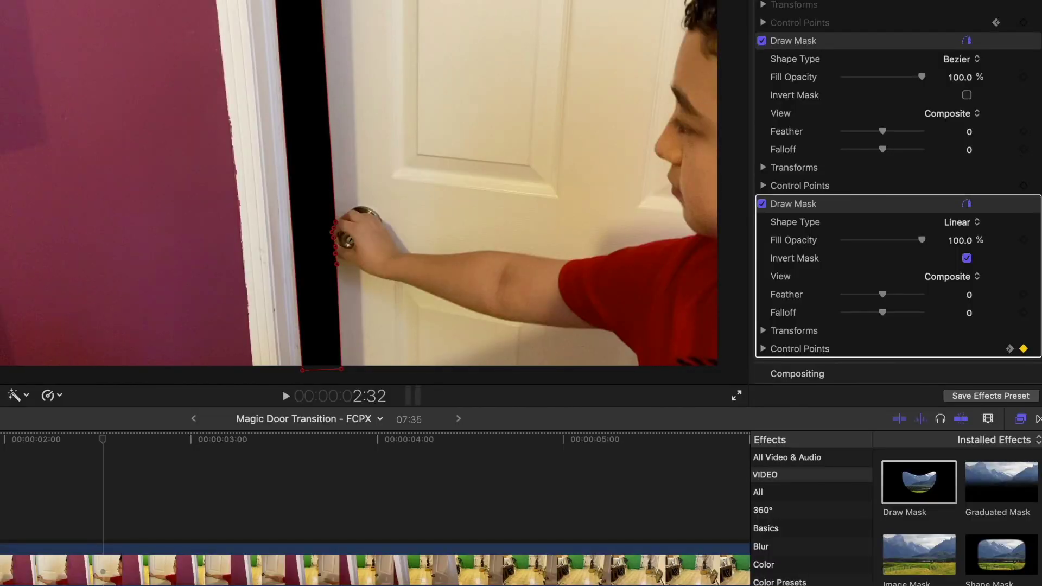
pyautogui.click(334, 231)
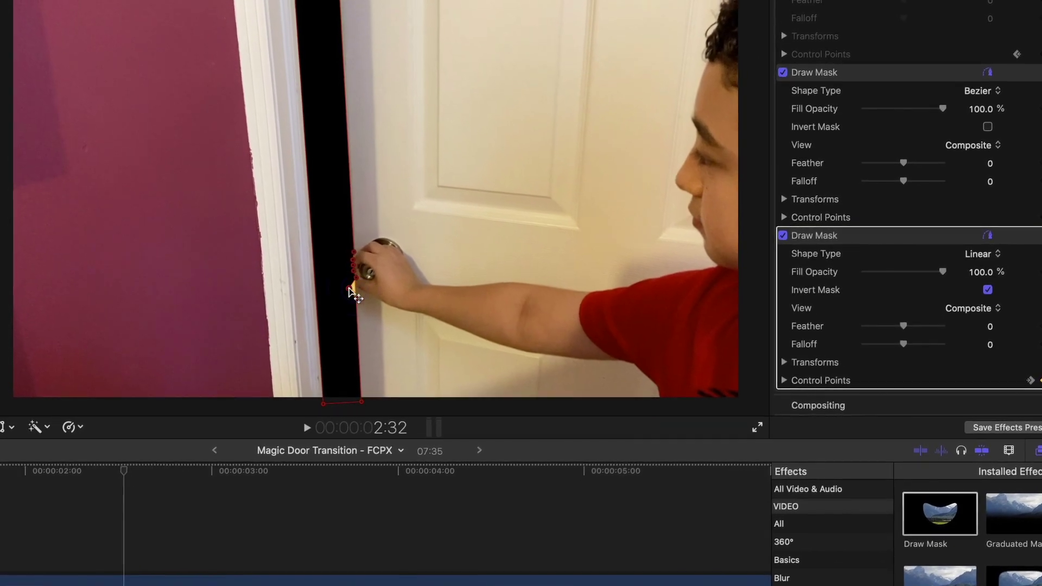
pyautogui.press('Right')
pyautogui.press('Left')
pyautogui.press('Left')
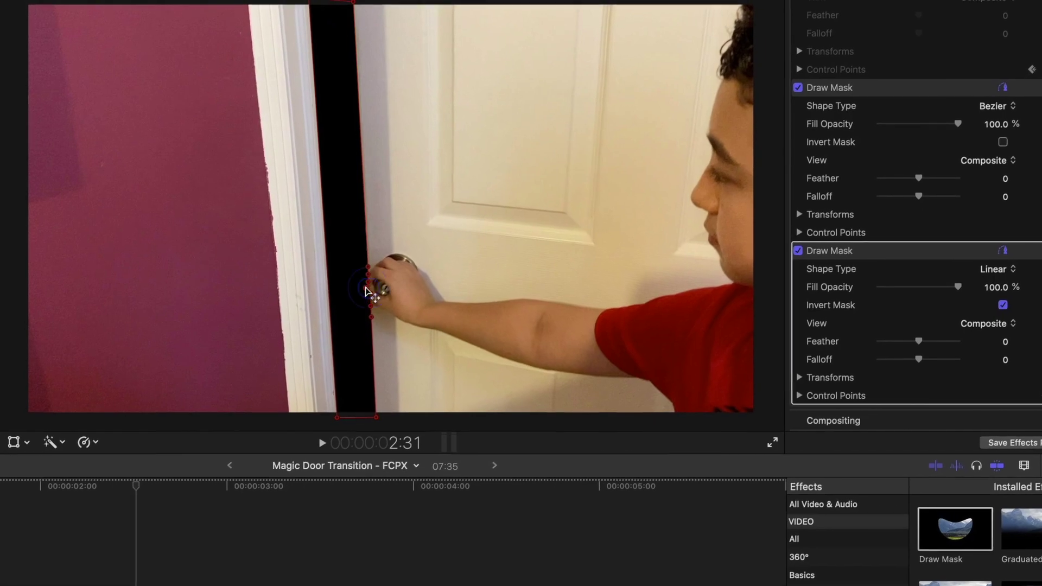
# Step: Work backward frame by frame to 2:27, moving the mask's hand-side and corner points to match the narrowing door gap
pyautogui.press('Left')
pyautogui.click(363, 305)
pyautogui.press('Left')
pyautogui.press('Left')
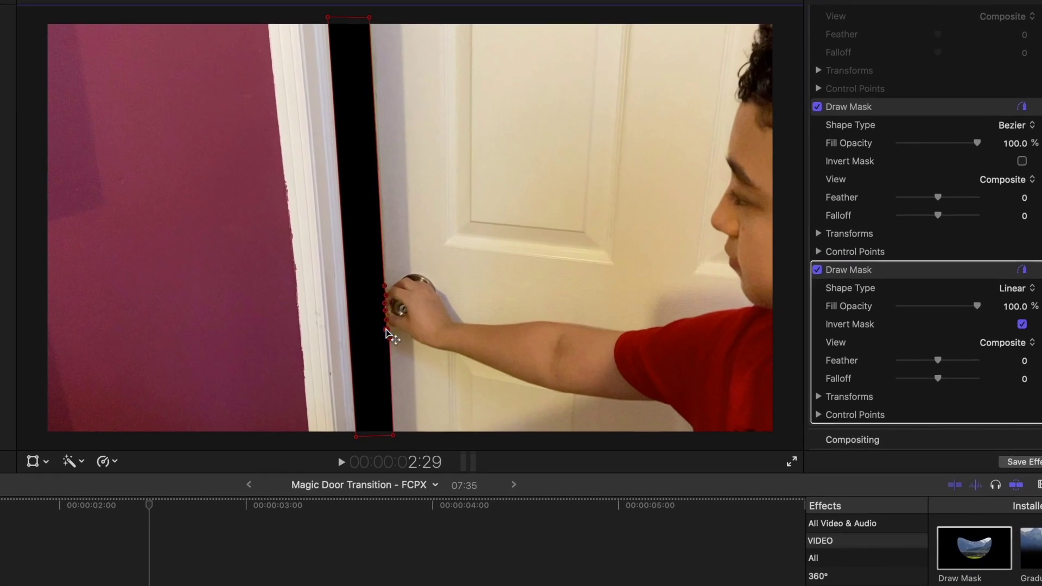
pyautogui.click(346, 427)
pyautogui.press('Left')
pyautogui.press('Left')
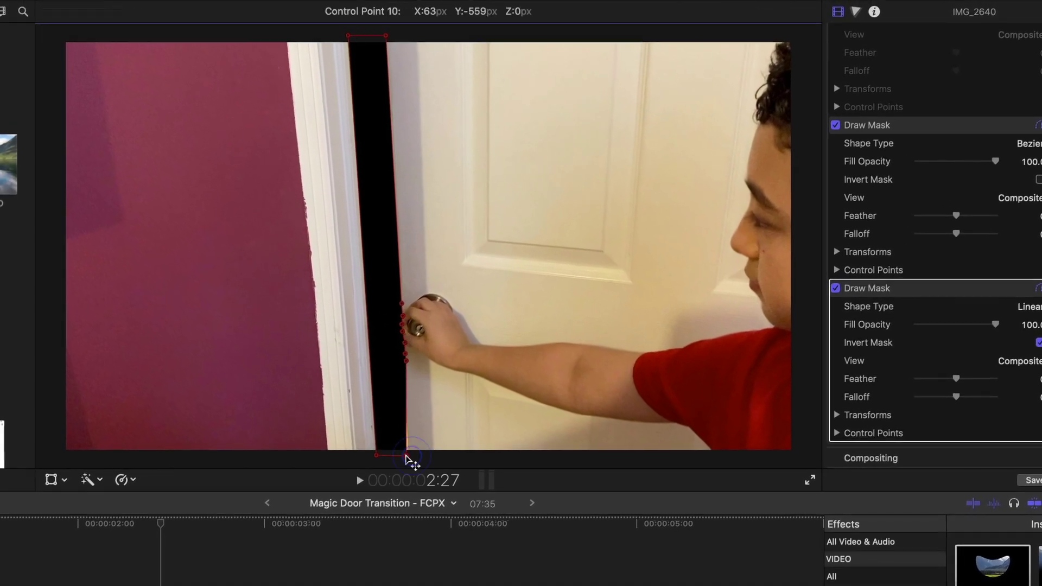
pyautogui.click(338, 27)
pyautogui.press('Right')
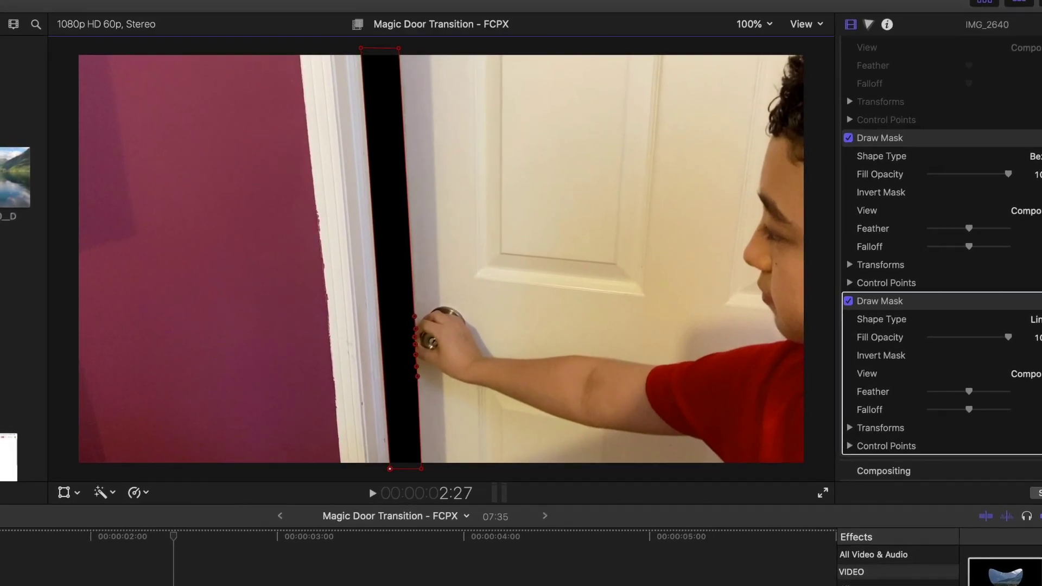
# Step: Continue backward from 2:27 to 2:20, realigning the fingertip points and upper door-side corner with the door edge
pyautogui.press('Left')
pyautogui.press('Left')
pyautogui.moveTo(416, 356); pyautogui.dragTo(414, 355)
pyautogui.press('Left')
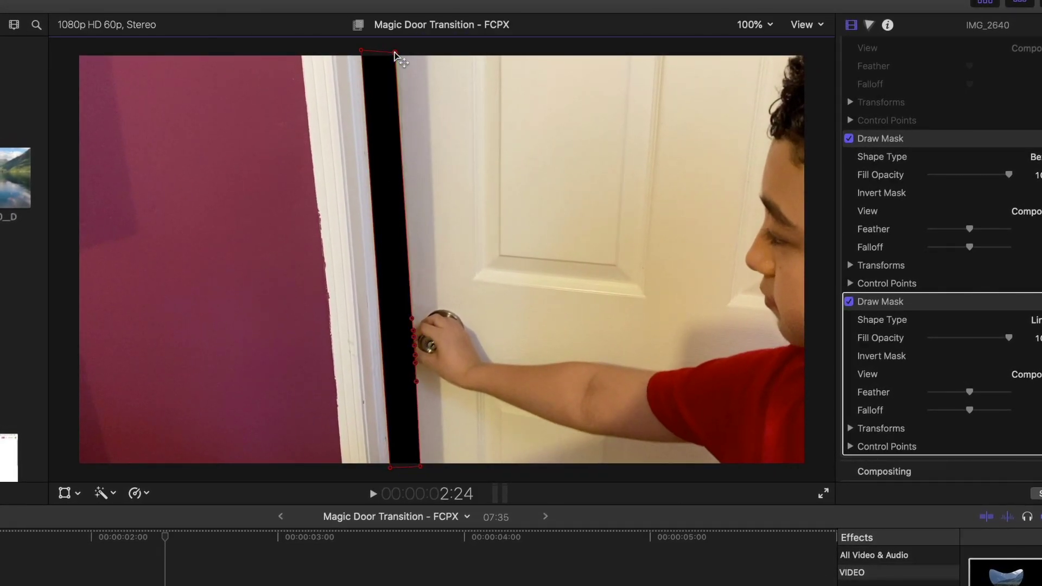
pyautogui.press('Left')
pyautogui.press('Left')
pyautogui.moveTo(394, 50); pyautogui.dragTo(388, 47)
pyautogui.press('Left')
pyautogui.press('Right')
pyautogui.press('Left')
pyautogui.press('Left')
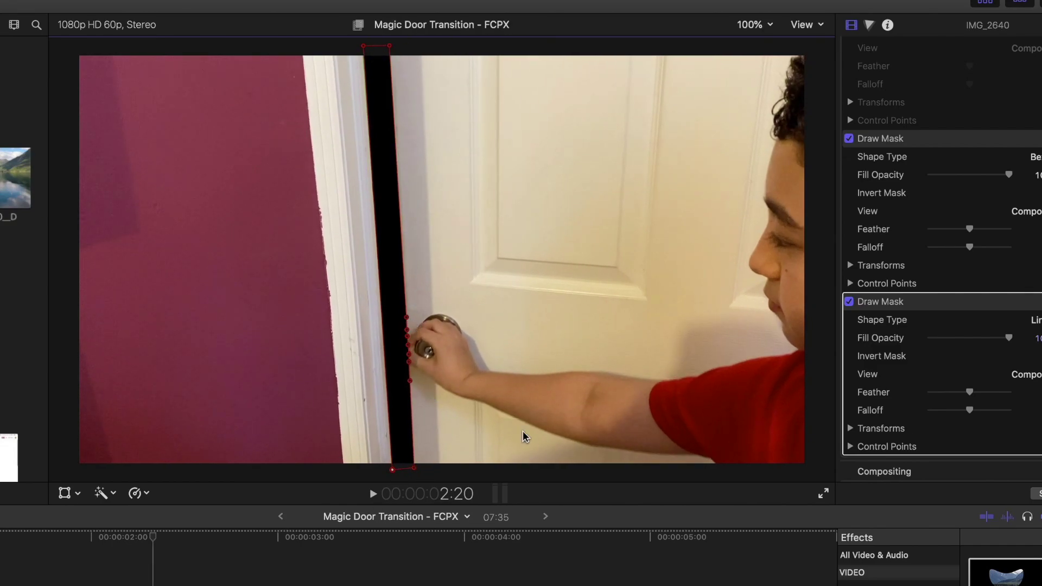
# Step: Step back past 2:17, pulling the mask's upper and lower door-side corners inward with the closing door
pyautogui.press('Left')
pyautogui.moveTo(415, 467); pyautogui.dragTo(413, 466)
pyautogui.press('Left')
pyautogui.press('Left')
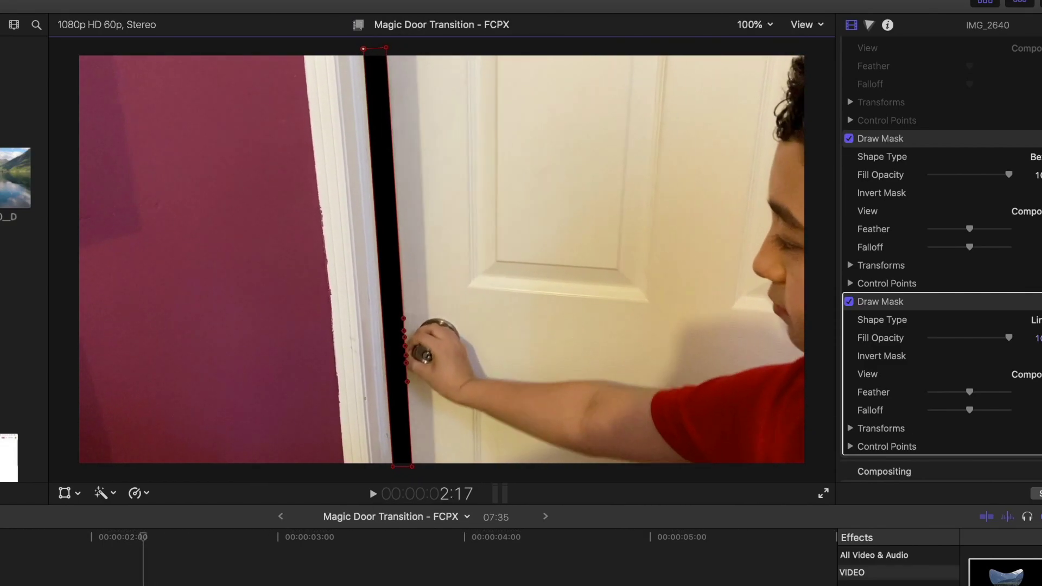
pyautogui.moveTo(384, 48); pyautogui.dragTo(380, 49)
pyautogui.press('Left')
pyautogui.moveTo(411, 466); pyautogui.dragTo(405, 467)
pyautogui.press('Left')
pyautogui.click(412, 294)
# Step: Keep keyframing backward beyond 2:07, collapsing the mask to a thin line along the door frame as the door closes
pyautogui.press('Left')
pyautogui.press('Left')
pyautogui.press('Left')
pyautogui.moveTo(380, 50); pyautogui.dragTo(364, 50)
pyautogui.press('Left')
pyautogui.press('Left')
pyautogui.press('Left')
pyautogui.press('super+equal')
pyautogui.moveTo(808, 260); pyautogui.dragTo(800, 193)
pyautogui.press('super+minus')
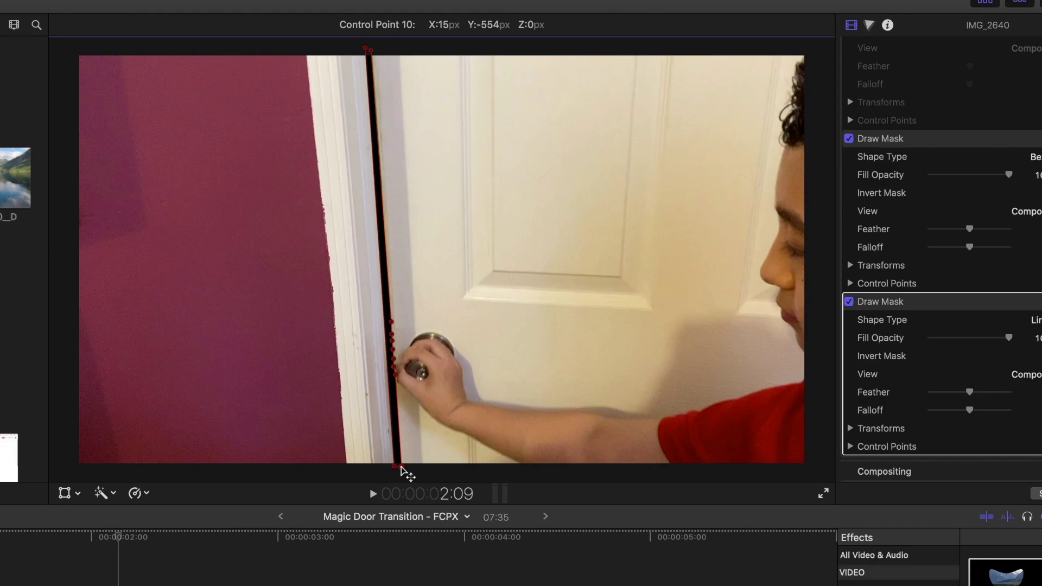
pyautogui.press('Left')
pyautogui.press('Left')
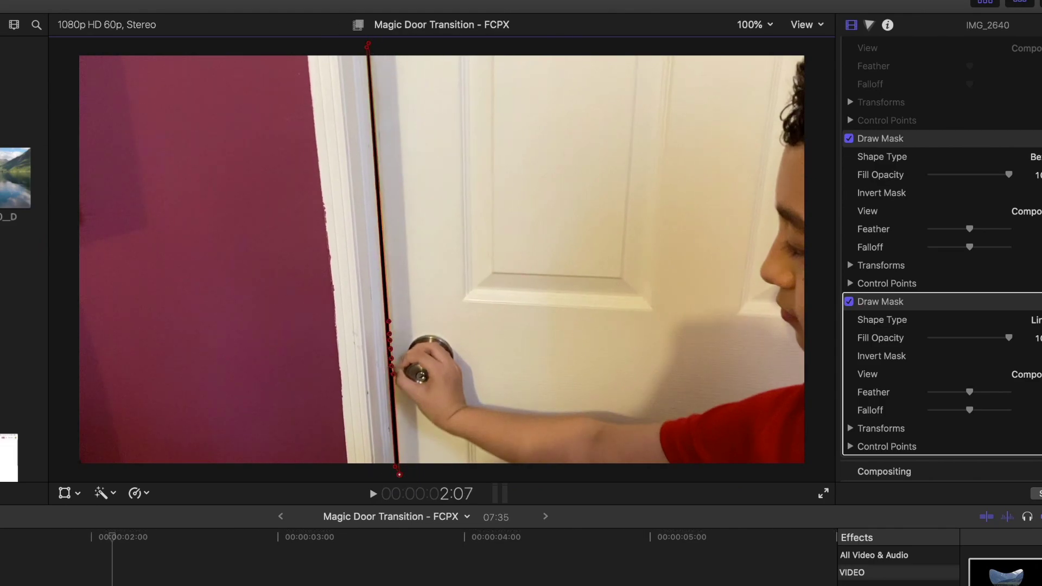
pyautogui.press('Left')
pyautogui.press('Left')
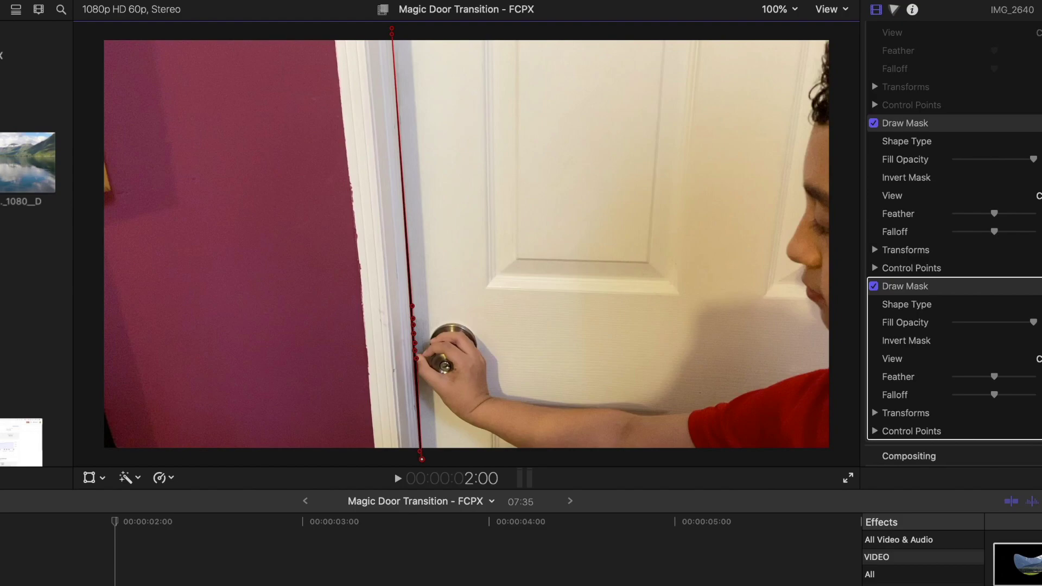
# Step: Play back the masked door opening and check the mask edge frame by frame between 2:28 and 2:37
pyautogui.press('space')
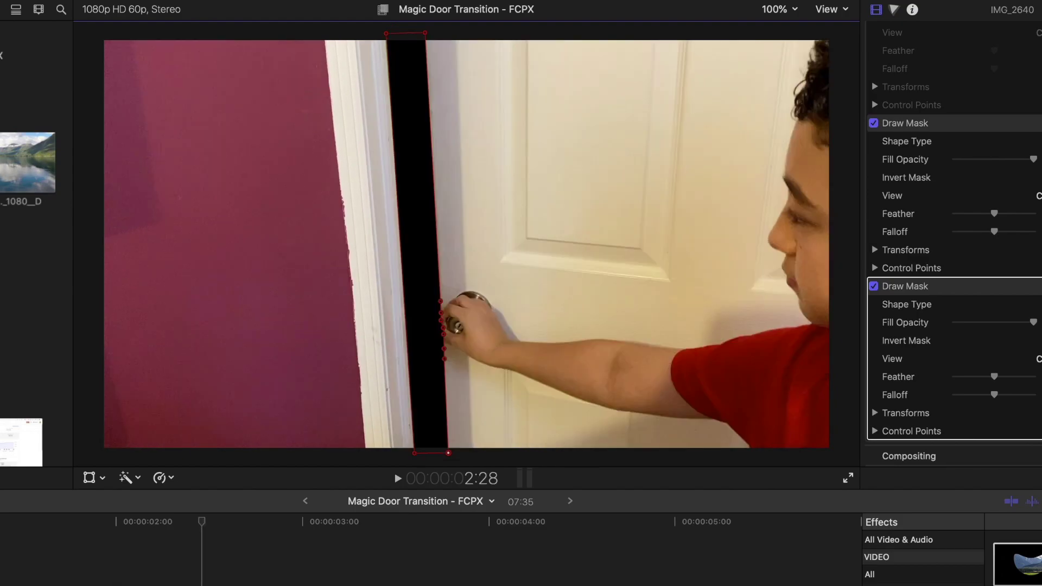
pyautogui.press('Right')
pyautogui.press('Right')
pyautogui.press('Right')
pyautogui.press('Right')
pyautogui.press('Right')
pyautogui.press('Right')
pyautogui.press('Right')
pyautogui.press('Right')
pyautogui.press('Right')
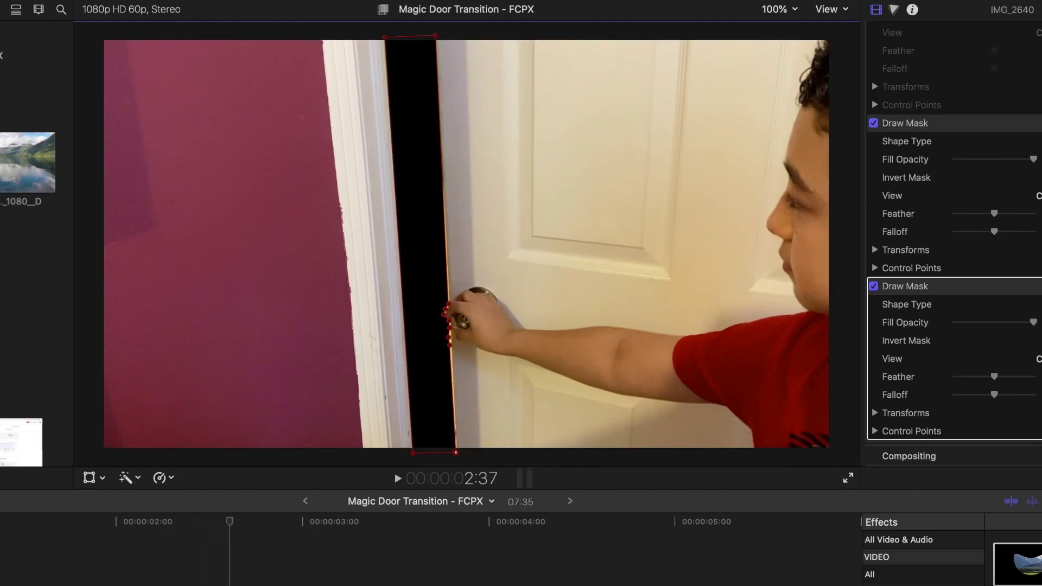
pyautogui.press('Right')
pyautogui.press('Right')
pyautogui.press('Right')
pyautogui.press('Left')
pyautogui.press('Left')
pyautogui.press('Left')
pyautogui.press('Left')
pyautogui.press('Left')
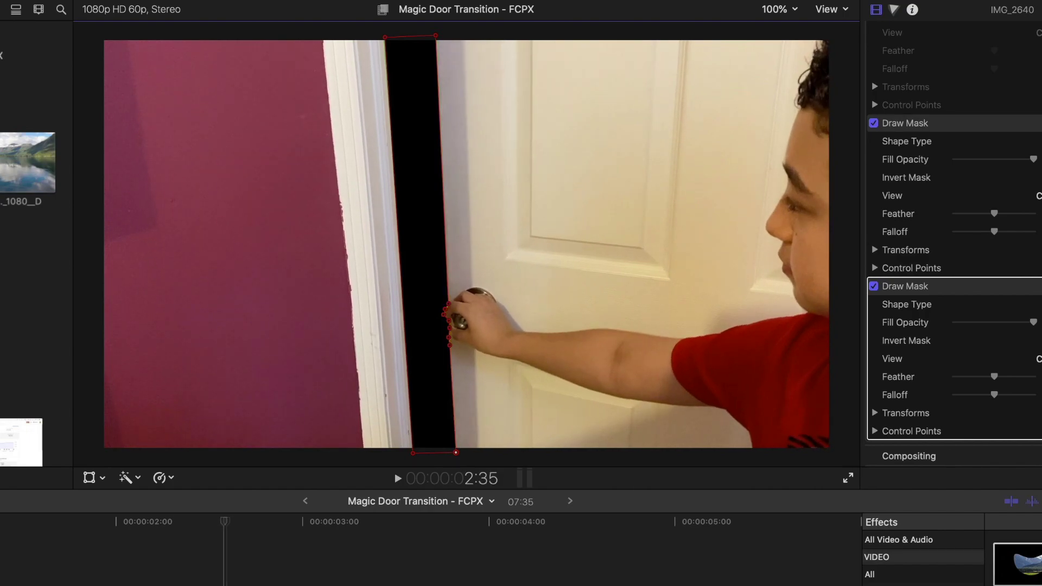
pyautogui.press('Right')
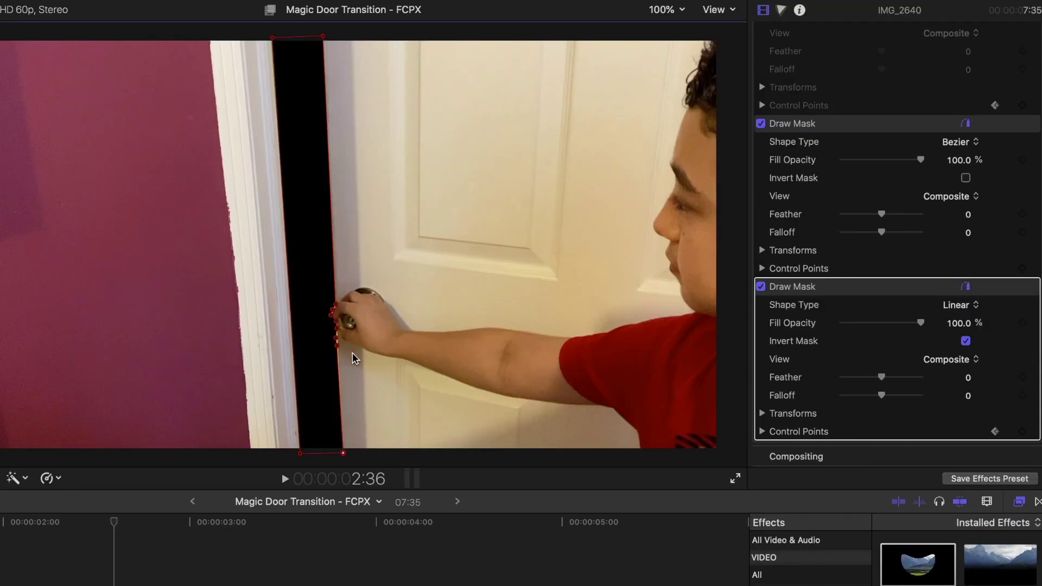
# Step: Return to the keyframe at 2:35, advance to 2:36 and move the mask's upper door-side corner and hand points to the door edge
pyautogui.click(115, 522)
pyautogui.moveTo(118, 526); pyautogui.dragTo(655, 553)
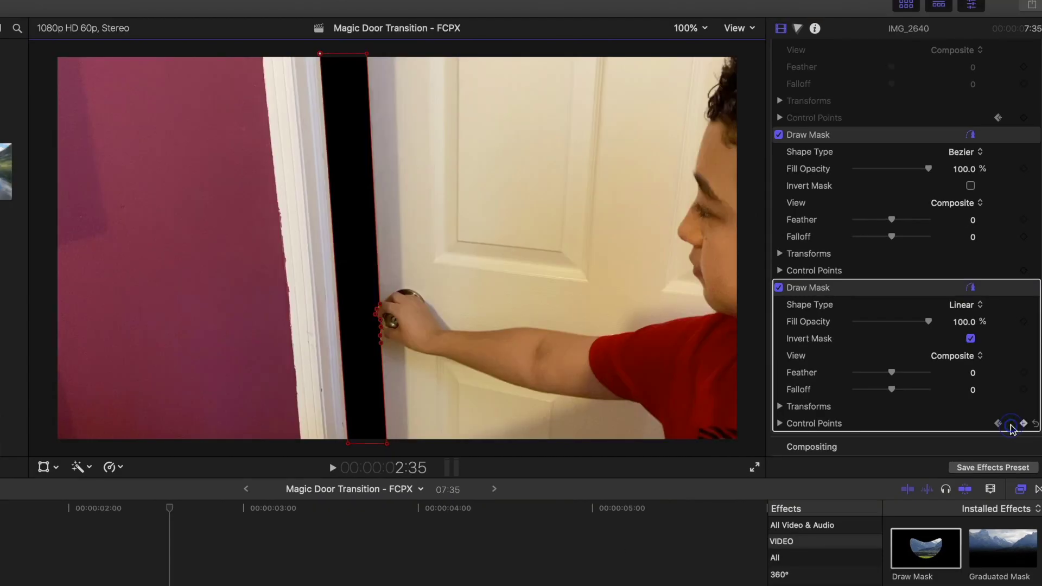
pyautogui.click(1010, 424)
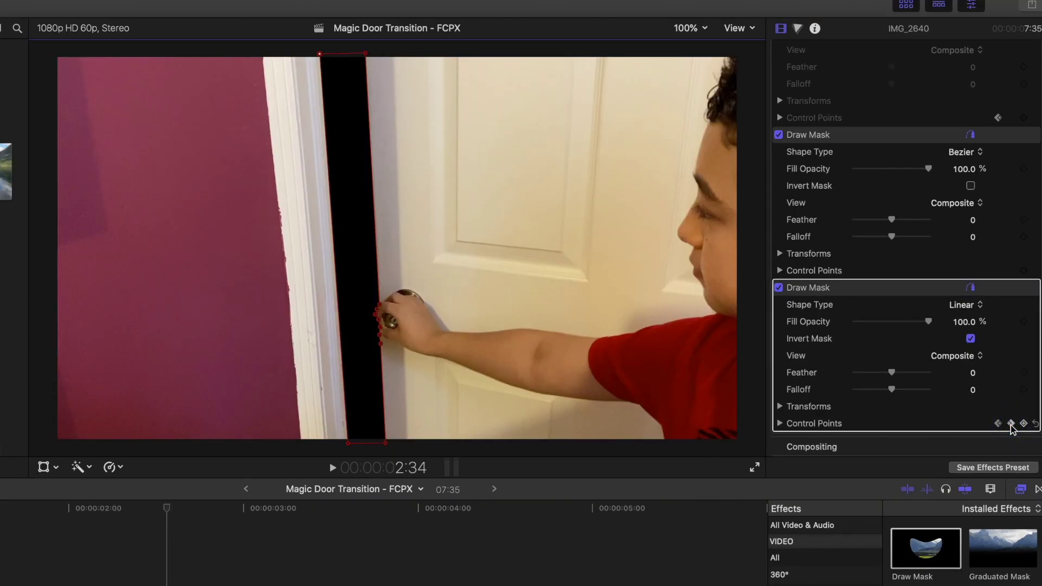
pyautogui.press('Right')
pyautogui.press('Right')
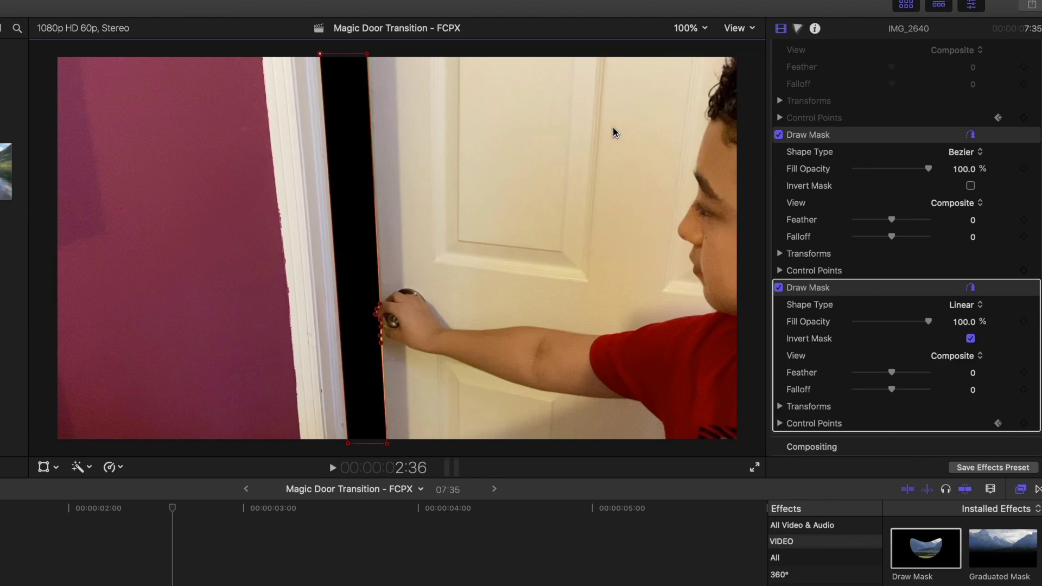
pyautogui.moveTo(367, 55); pyautogui.dragTo(368, 56)
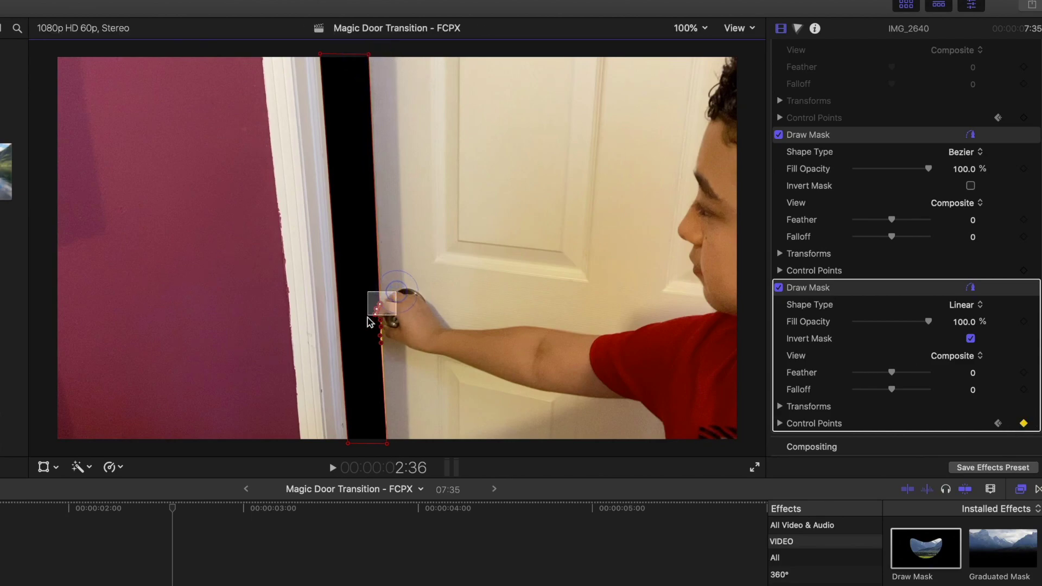
pyautogui.moveTo(381, 344); pyautogui.dragTo(381, 345)
# Step: Advance frame by frame beyond 2:36, adjusting the mask's upper frame-side and lower door-side corners to the widening gap
pyautogui.press('Right')
pyautogui.press('Right')
pyautogui.click(1011, 424)
pyautogui.press('Right')
pyautogui.moveTo(318, 51); pyautogui.dragTo(323, 55)
pyautogui.press('Right')
pyautogui.press('Right')
pyautogui.moveTo(389, 443); pyautogui.dragTo(391, 443)
pyautogui.press('Right')
# Step: Continue forward to 2:46, shifting the hand points and the mask's corners to follow the opening door
pyautogui.moveTo(385, 340); pyautogui.dragTo(387, 335)
pyautogui.press('Right')
pyautogui.moveTo(375, 54); pyautogui.dragTo(318, 53)
pyautogui.press('Right')
pyautogui.moveTo(388, 334); pyautogui.dragTo(390, 335)
pyautogui.press('Right')
pyautogui.moveTo(382, 304); pyautogui.dragTo(391, 336)
pyautogui.moveTo(396, 442); pyautogui.dragTo(397, 443)
pyautogui.press('Right')
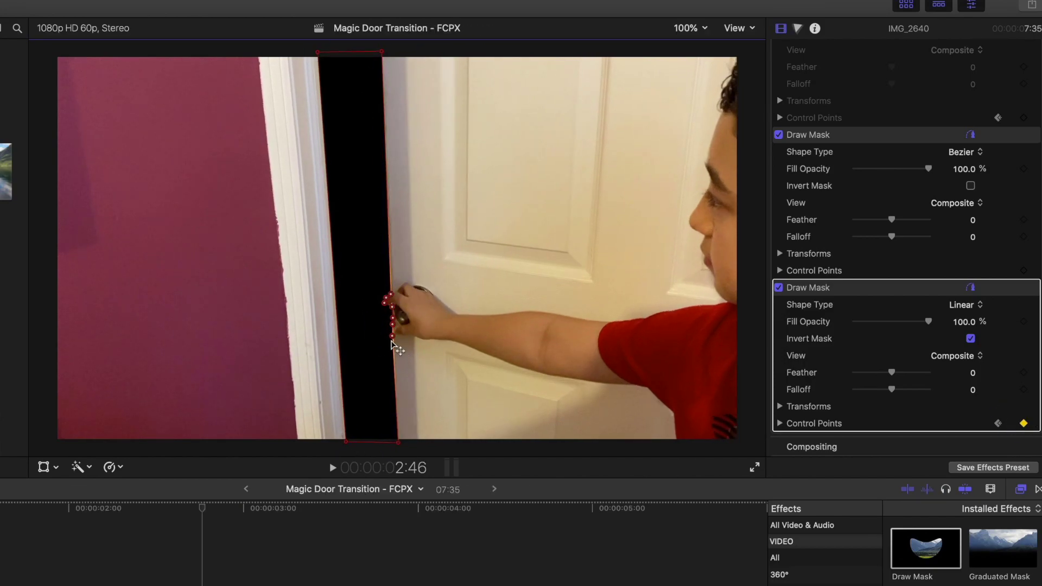
pyautogui.moveTo(379, 52); pyautogui.dragTo(382, 52)
# Step: Refit the mask's doorknob-side points and door edge to the wider opening through 3:13
pyautogui.press('Right')
pyautogui.press('Right')
pyautogui.moveTo(393, 335); pyautogui.dragTo(397, 333)
pyautogui.press('Right')
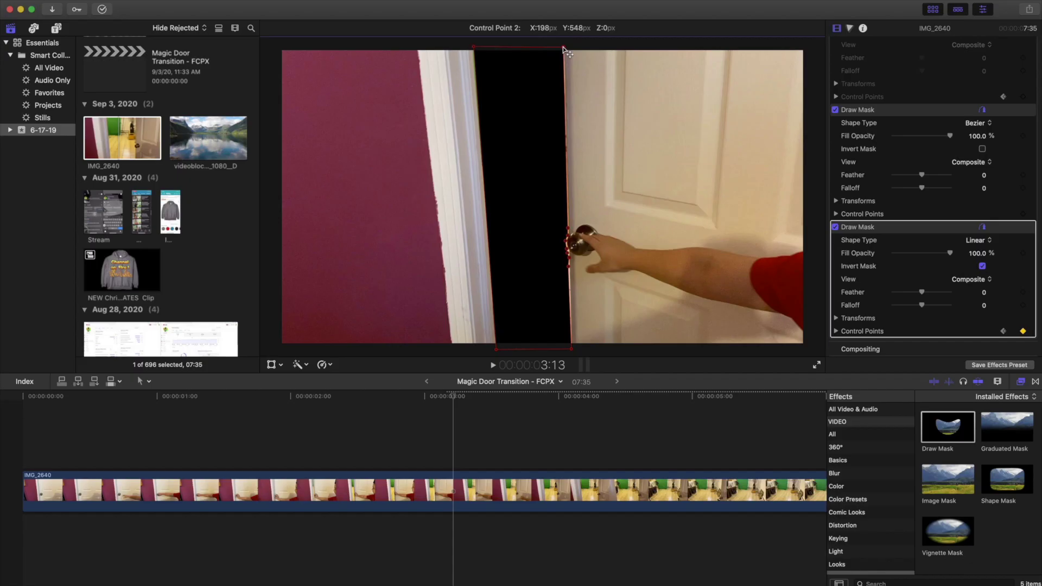
pyautogui.moveTo(569, 259); pyautogui.dragTo(570, 267)
pyautogui.press('Right')
# Step: Move the mask's upper frame-side corner outward at 3:13 and refit the doorknob-side points frame by frame through 3:18
pyautogui.moveTo(475, 50); pyautogui.dragTo(471, 47)
pyautogui.press('Right')
pyautogui.moveTo(570, 227); pyautogui.dragTo(571, 196)
pyautogui.press('Right')
pyautogui.press('Right')
pyautogui.moveTo(573, 244); pyautogui.dragTo(553, 261)
pyautogui.press('Right')
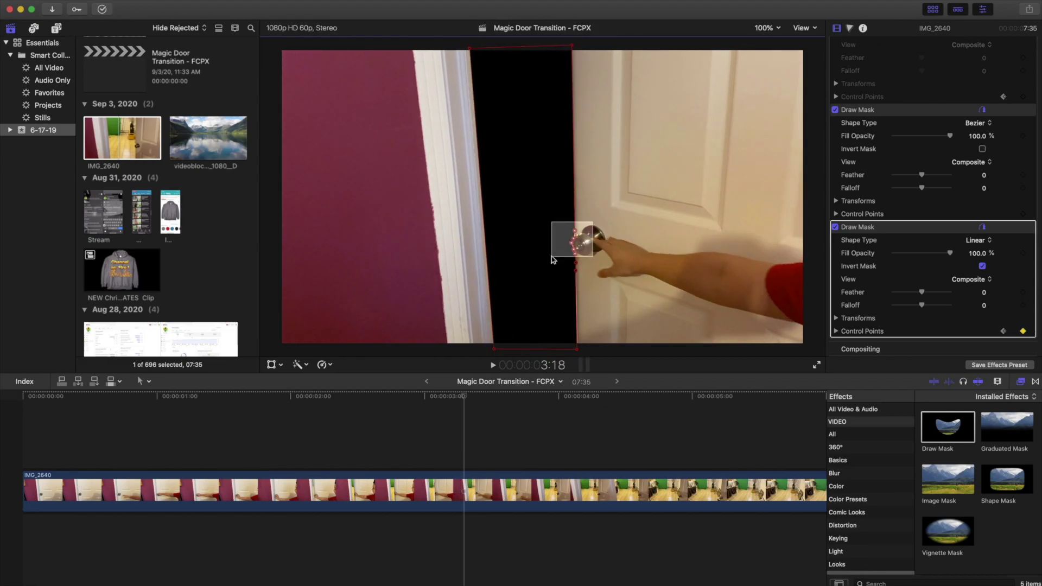
# Step: Advance from 3:18 to 3:21, refitting the mask's doorknob points, both frame-side corners and both door-side corners to the widening gap
pyautogui.press('Right')
pyautogui.moveTo(597, 226); pyautogui.dragTo(569, 263)
pyautogui.press('Right')
pyautogui.moveTo(495, 350); pyautogui.dragTo(492, 350)
pyautogui.press('Right')
pyautogui.moveTo(470, 48); pyautogui.dragTo(468, 48)
pyautogui.moveTo(573, 46); pyautogui.dragTo(578, 46)
pyautogui.moveTo(579, 350); pyautogui.dragTo(583, 348)
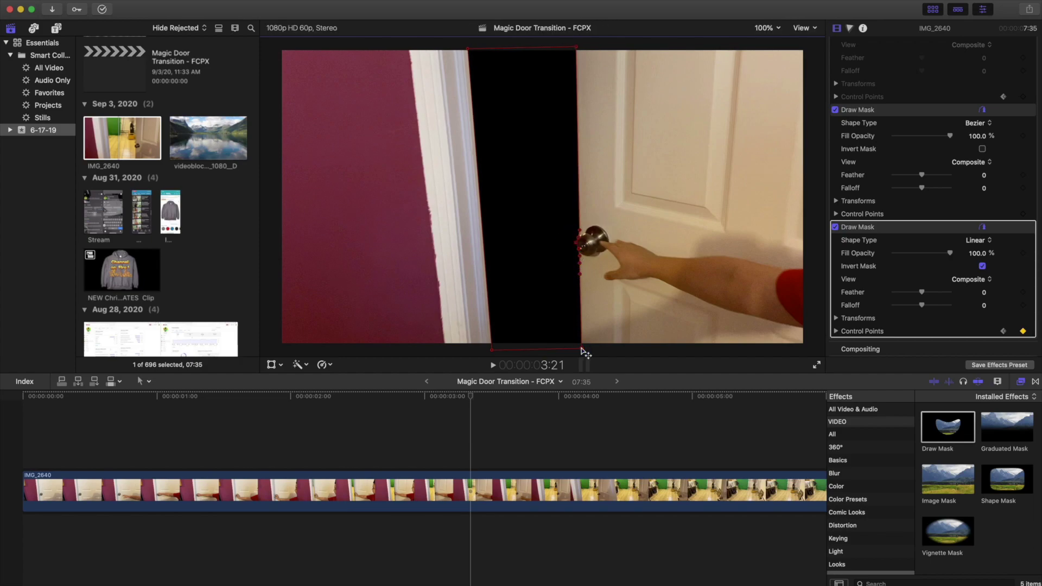
# Step: Continue frame by frame past 3:24, aligning the mask points beside the doorknob with the moving door edge
pyautogui.press('Right')
pyautogui.moveTo(578, 272); pyautogui.dragTo(581, 274)
pyautogui.press('Right')
pyautogui.moveTo(592, 224); pyautogui.dragTo(576, 225)
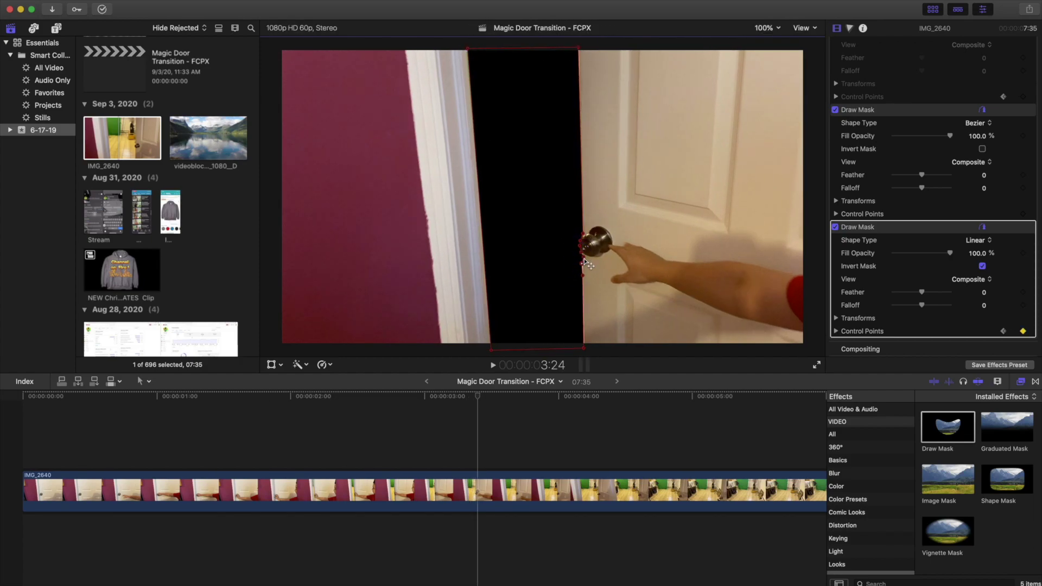
pyautogui.press('Right')
pyautogui.press('Right')
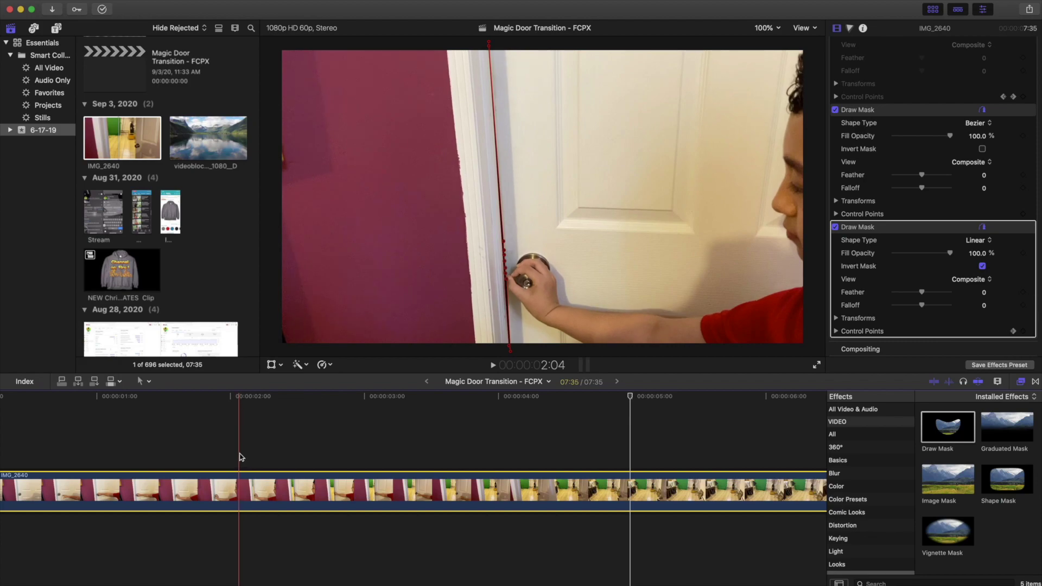
# Step: Split the IMG_2640 clip at 2:04 and disable the last Draw Mask on the closed-door part
pyautogui.press('super+b')
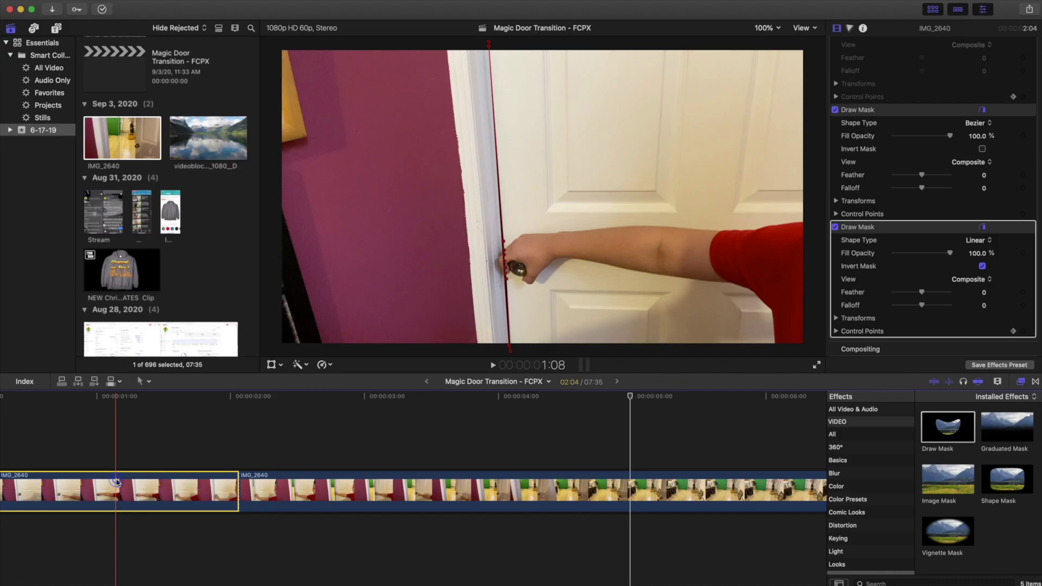
pyautogui.scroll(3, 837, 299)
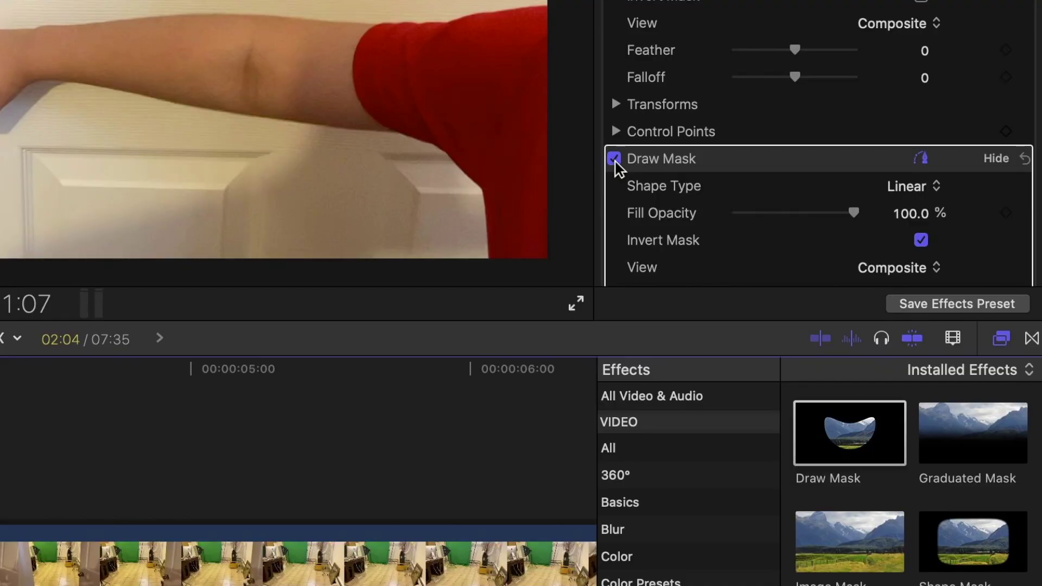
pyautogui.click(614, 159)
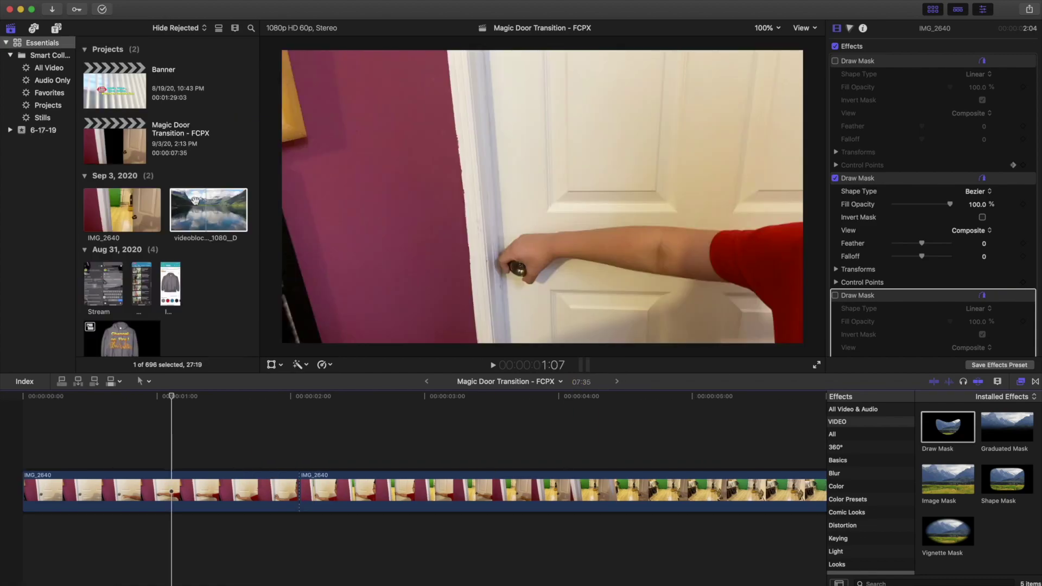
# Step: Place the videoblocks Norway nature clip beneath the IMG_2640 clips, starting at the beginning of the timeline
pyautogui.click(208, 210)
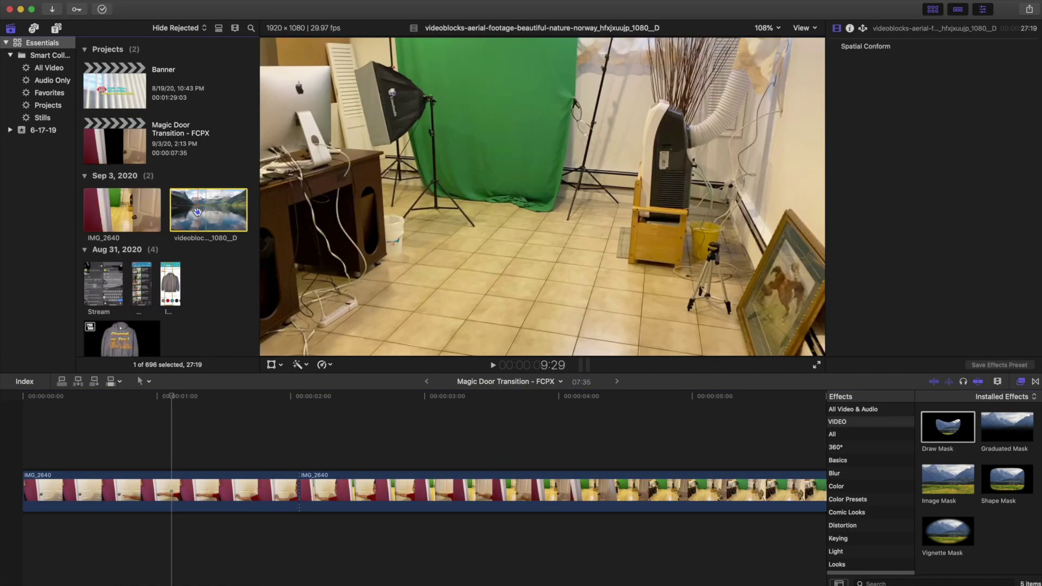
pyautogui.moveTo(209, 210); pyautogui.dragTo(26, 551)
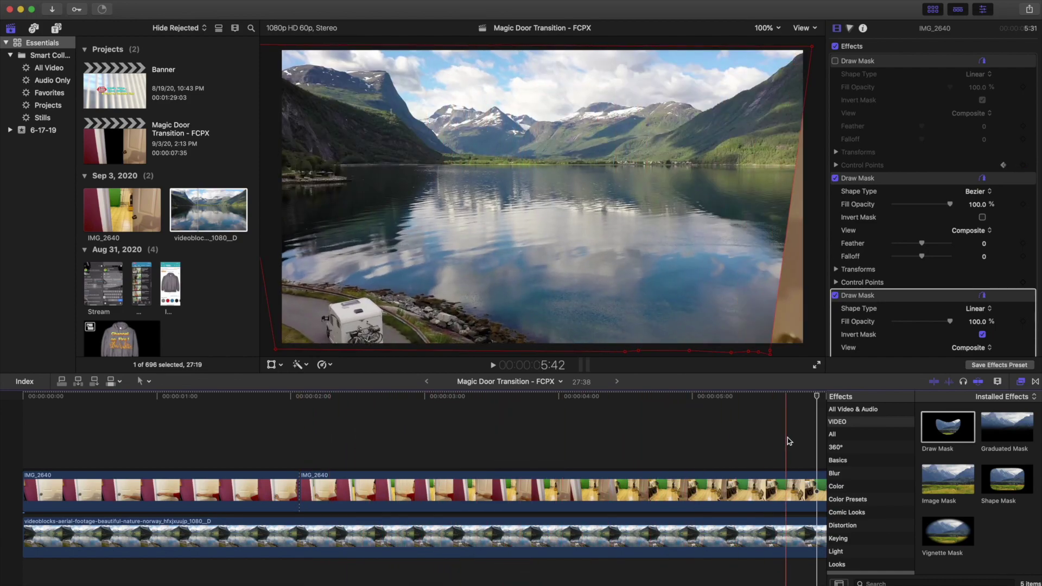
# Step: Set the last Draw Mask's Feather to 7 on the second IMG_2640 clip and play back the result
pyautogui.click(315, 489)
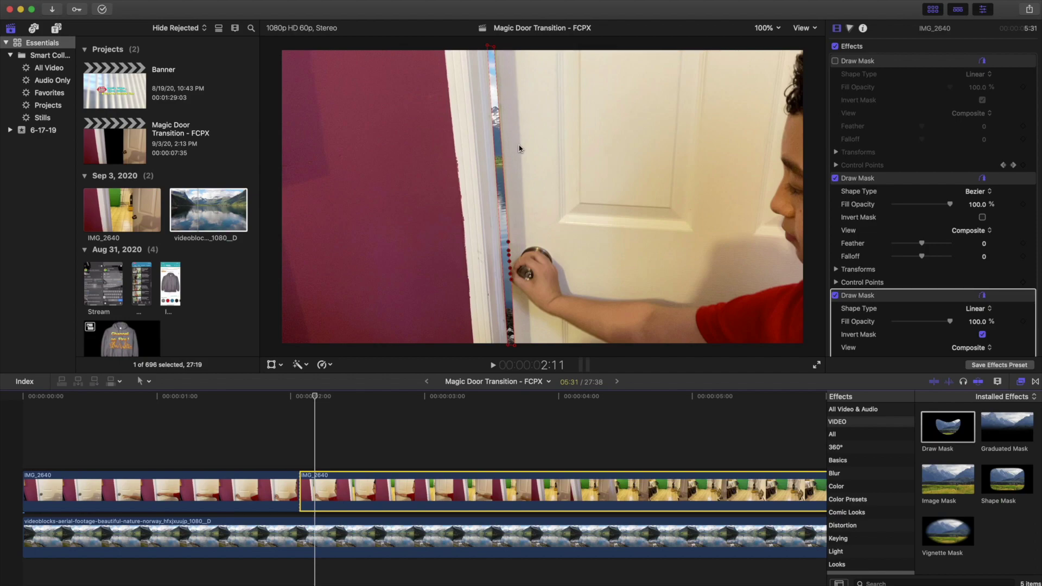
pyautogui.scroll(-3, 945, 323)
pyautogui.moveTo(922, 279); pyautogui.dragTo(923, 280)
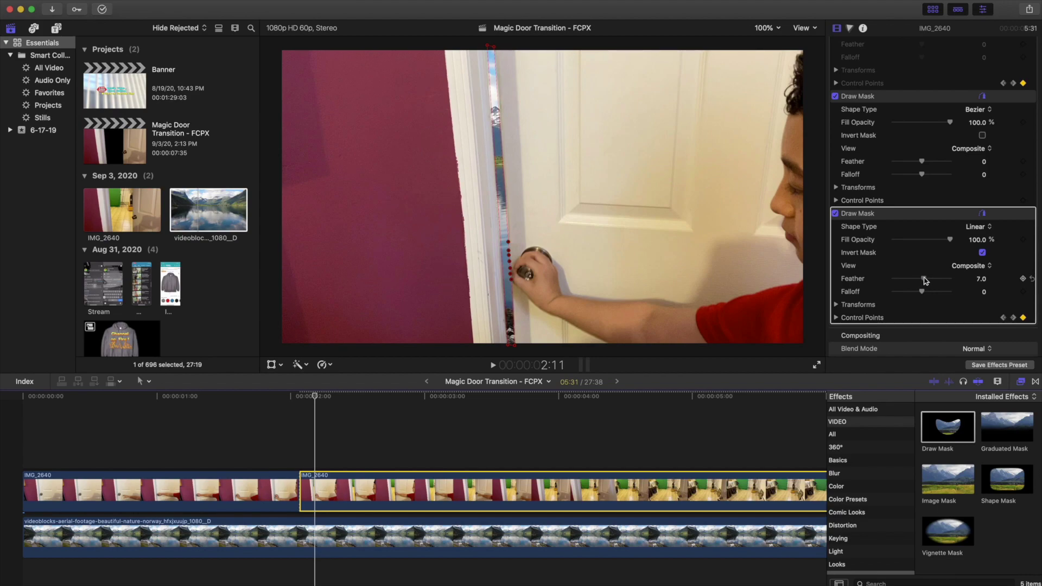
pyautogui.press('space')
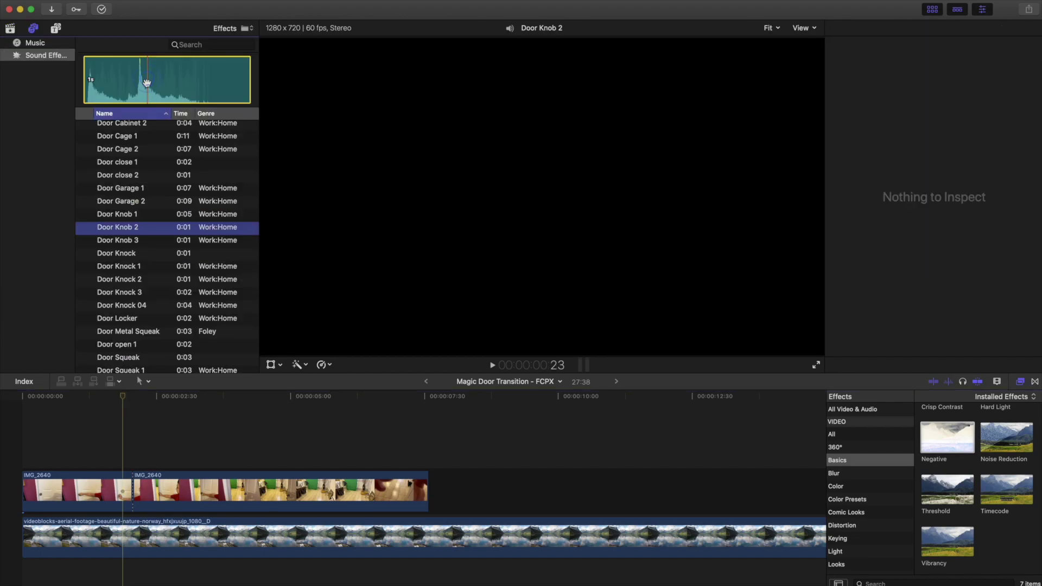
# Step: Add the Door Knob 2 sound effect below the video near the door opening and shift Bird Sparrow earlier to overlap it
pyautogui.moveTo(186, 240); pyautogui.dragTo(146, 573)
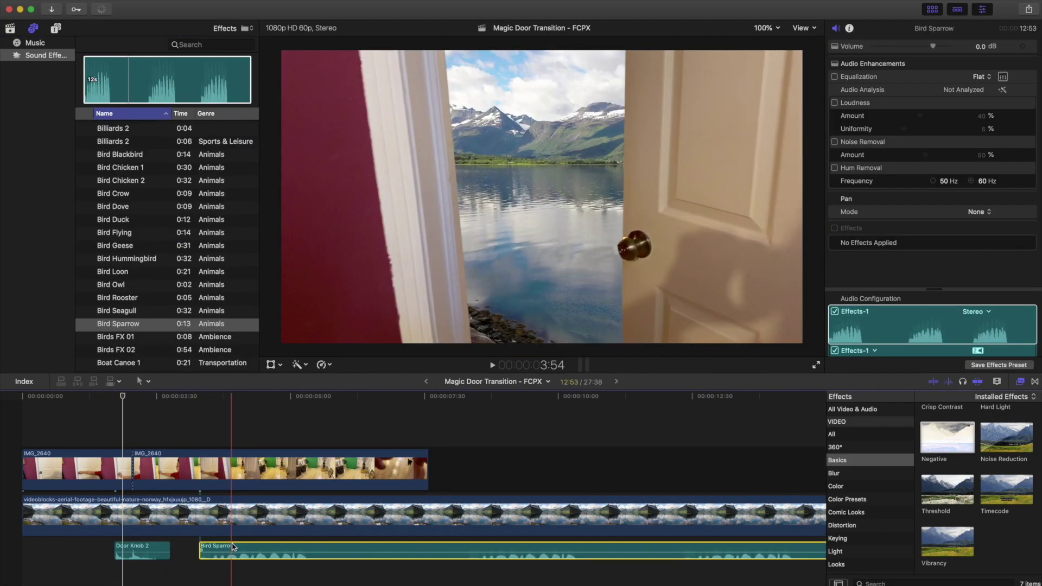
pyautogui.moveTo(230, 549); pyautogui.dragTo(158, 562)
# Step: Fade in the Bird Sparrow audio up to 3:24 and add the Bird Seagull sound effect beneath it, starting after Bird Sparrow begins
pyautogui.moveTo(147, 398); pyautogui.dragTo(204, 404)
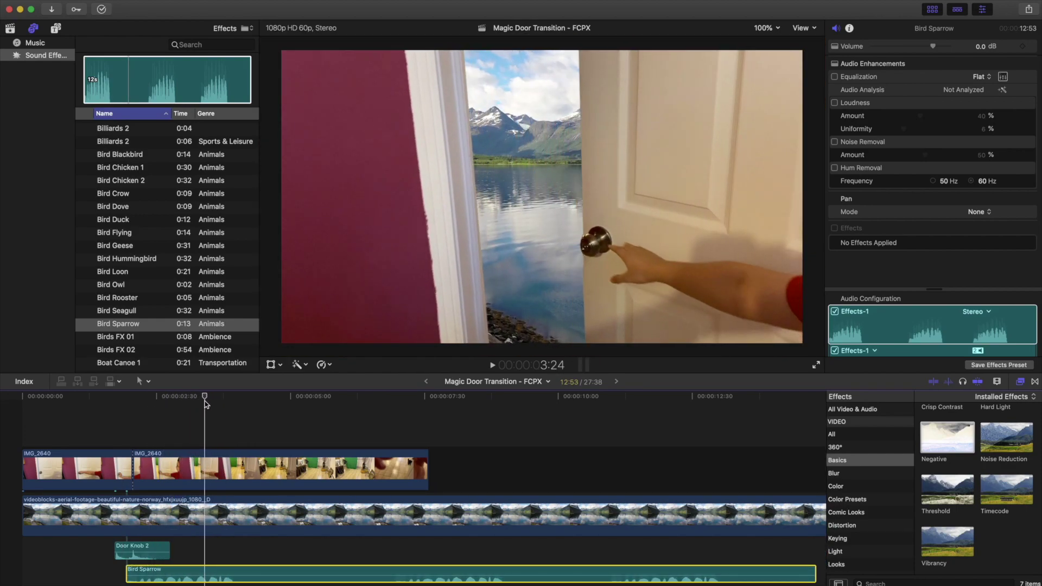
pyautogui.moveTo(128, 574); pyautogui.dragTo(179, 575)
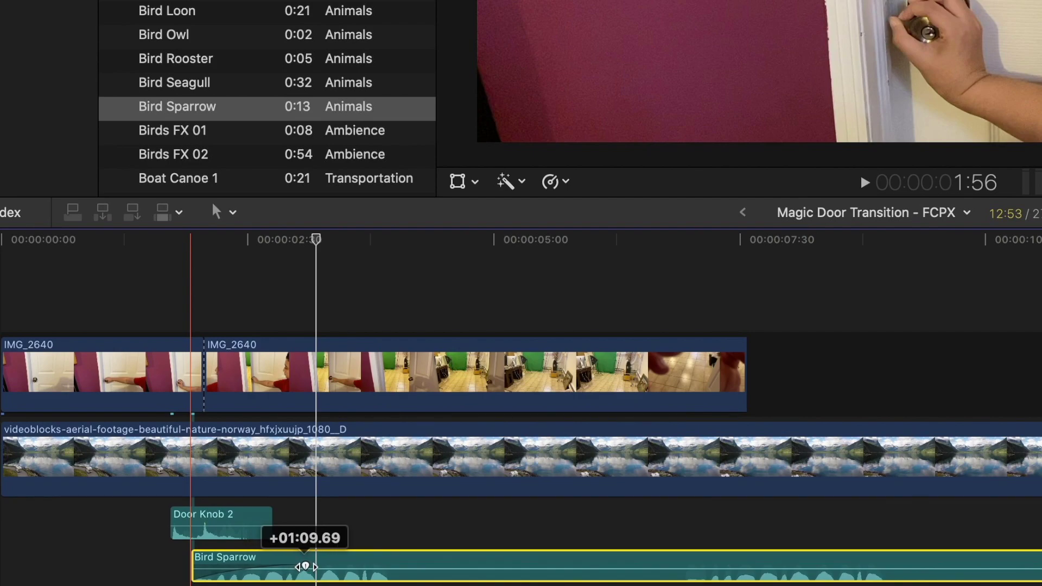
pyautogui.moveTo(309, 566); pyautogui.dragTo(315, 566)
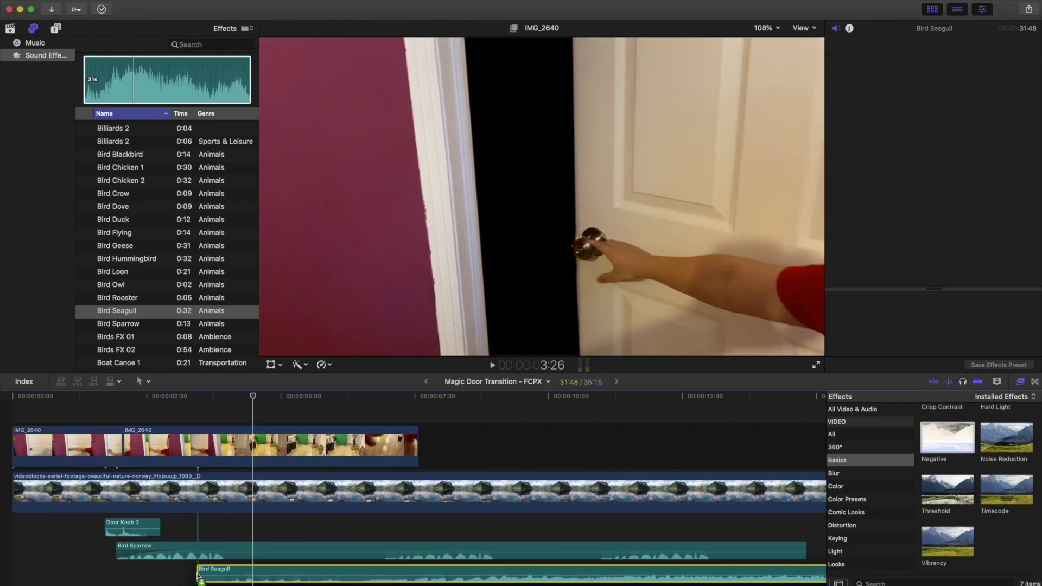
pyautogui.moveTo(198, 573)
pyautogui.mouseDown()
pyautogui.moveTo(222, 574)
pyautogui.moveTo(212, 575)
pyautogui.mouseUp()
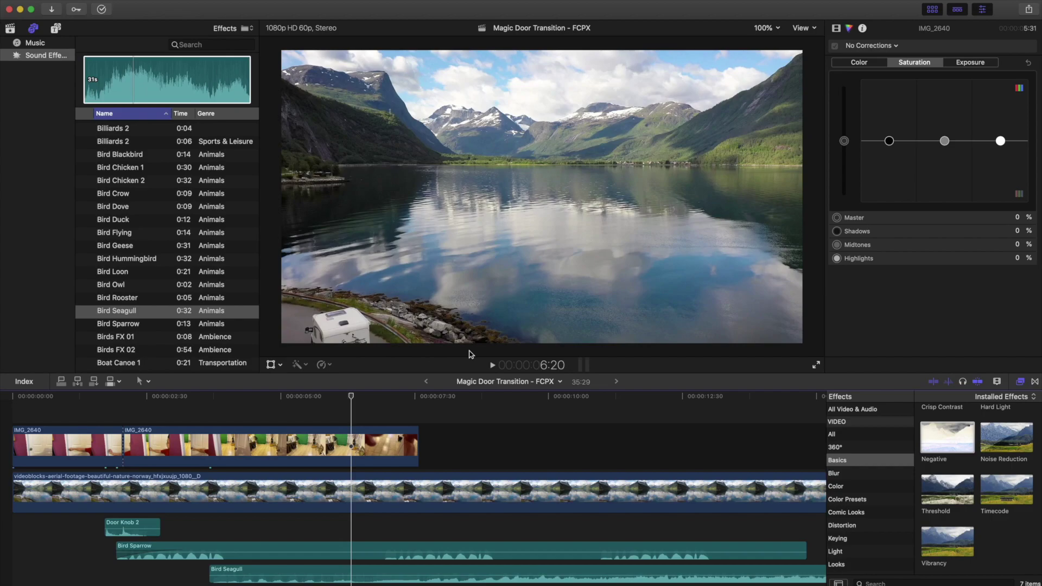